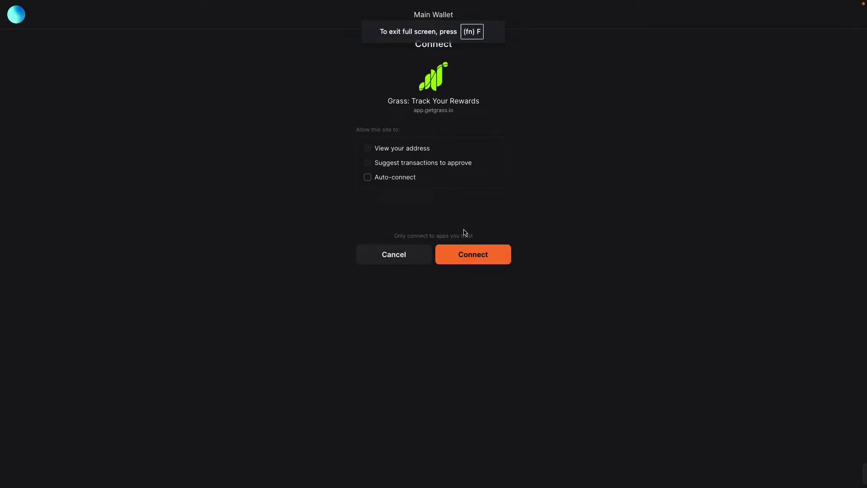
Connect Solflare to Grass with Auto-connect ticked, then approve signing the wallet verification message.
click(367, 178)
click(484, 262)
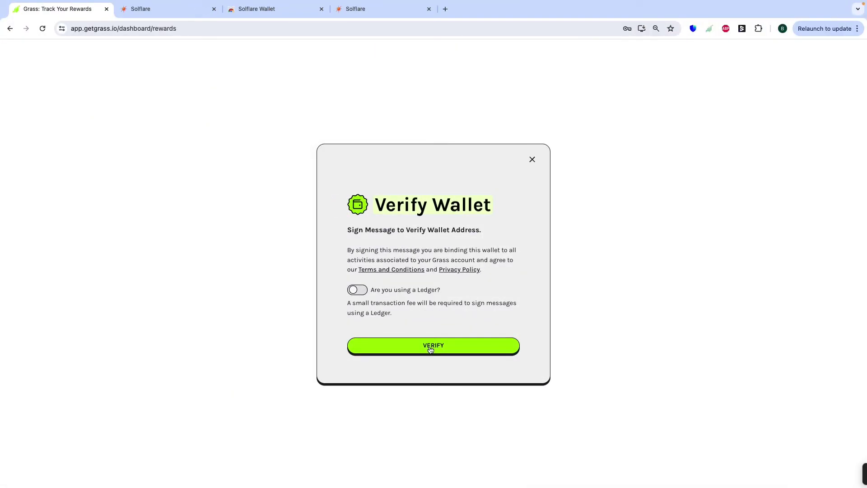
click(431, 346)
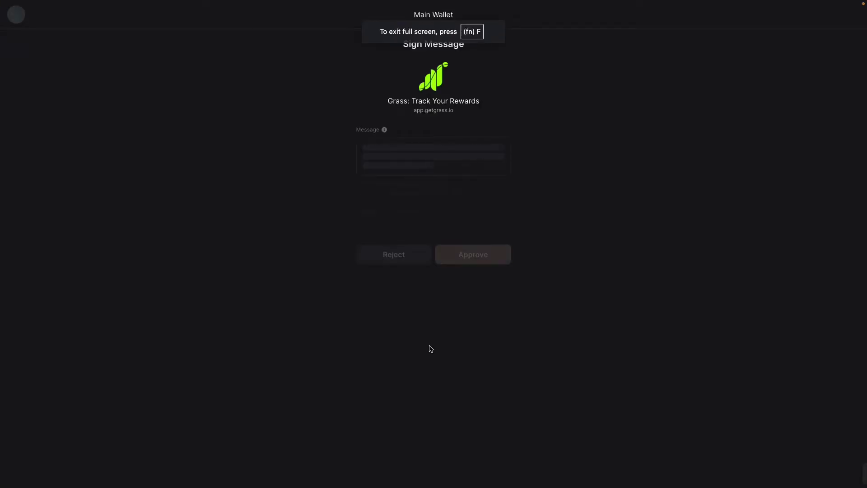
click(477, 254)
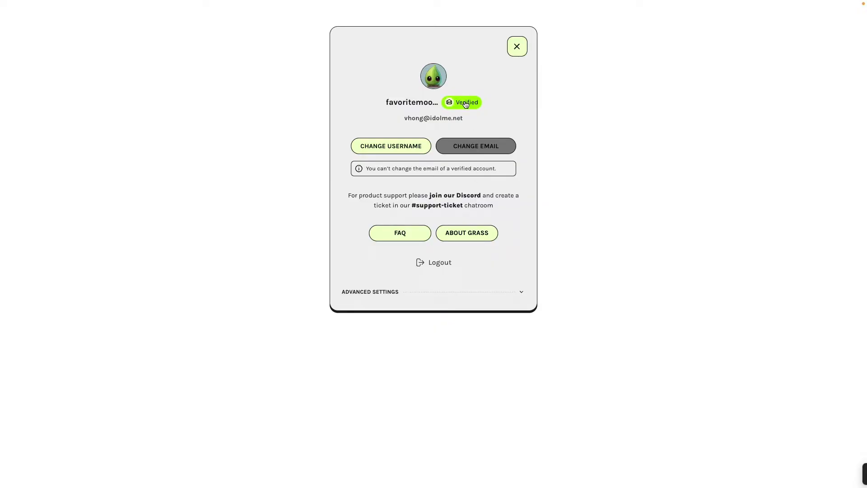
Close the Grass profile dialog.
click(521, 50)
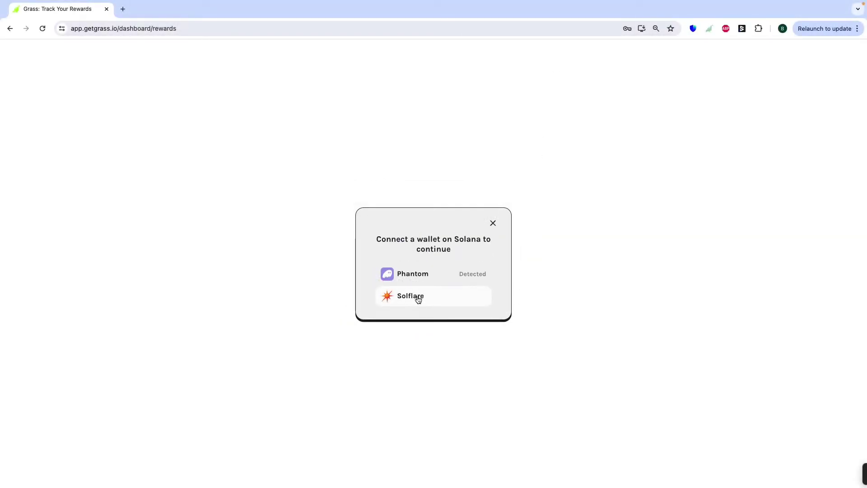
Choose Solflare in the Connect a wallet dialog to reach the Solflare website.
click(418, 298)
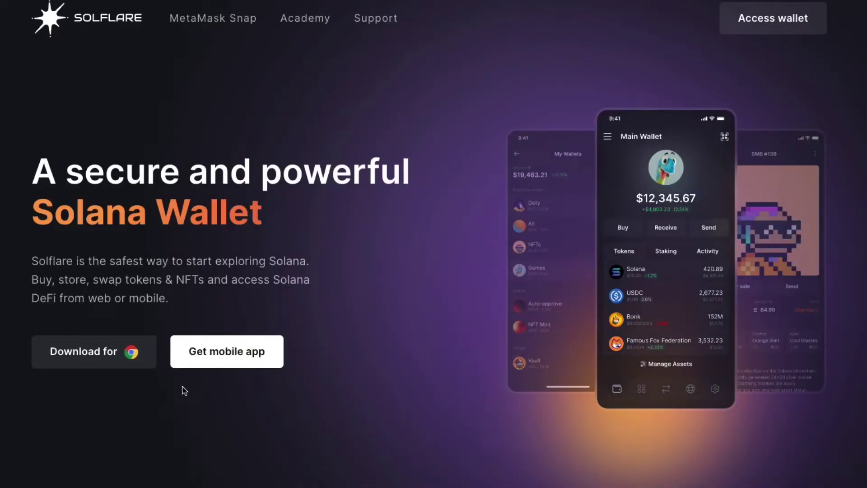
Add the Solflare Wallet extension to Chrome from the Chrome Web Store.
click(116, 362)
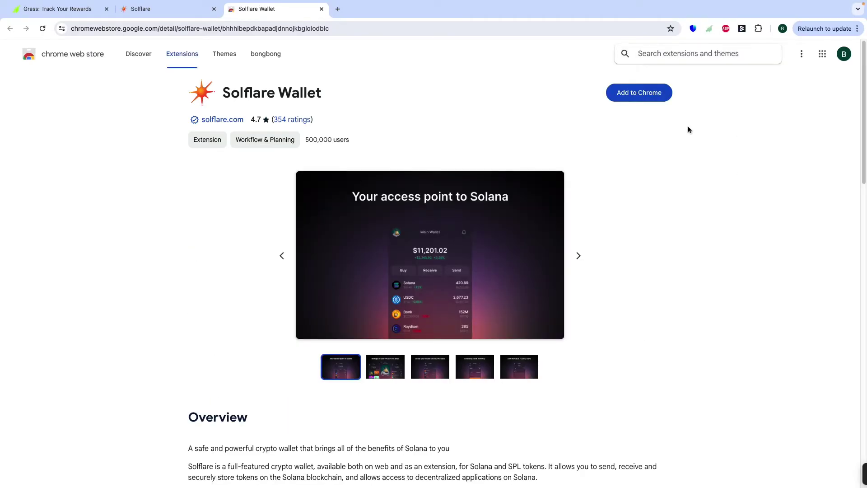
click(640, 93)
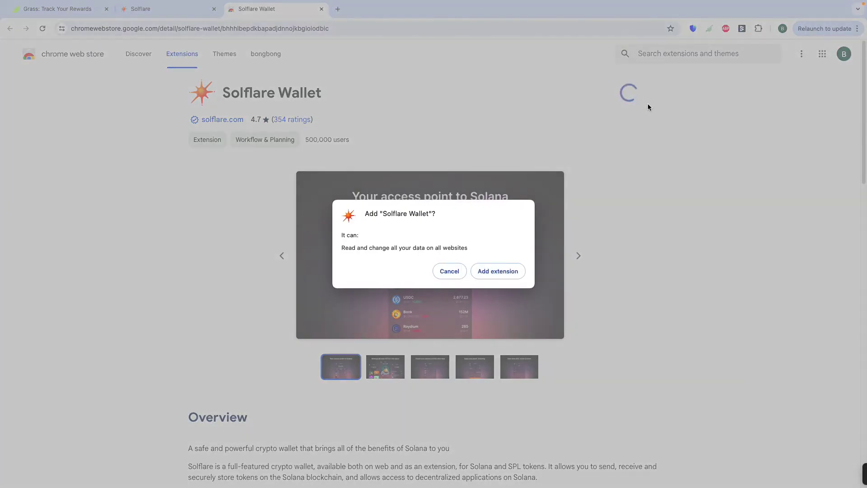
click(498, 272)
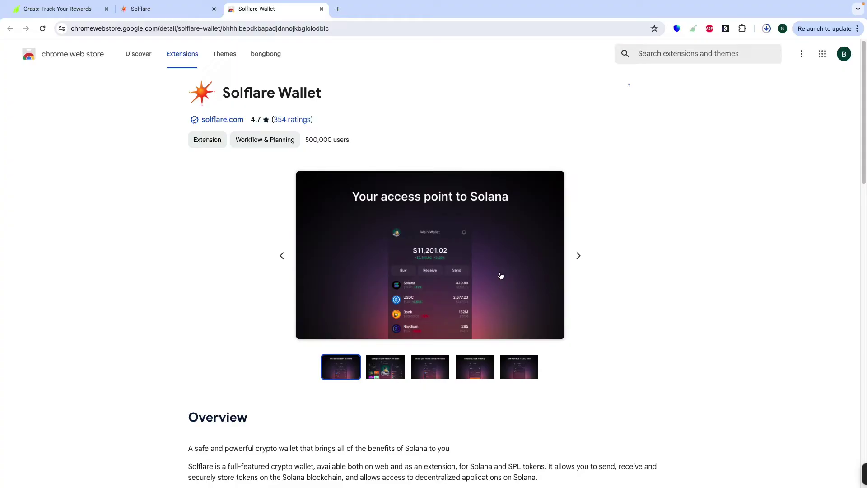
click(766, 28)
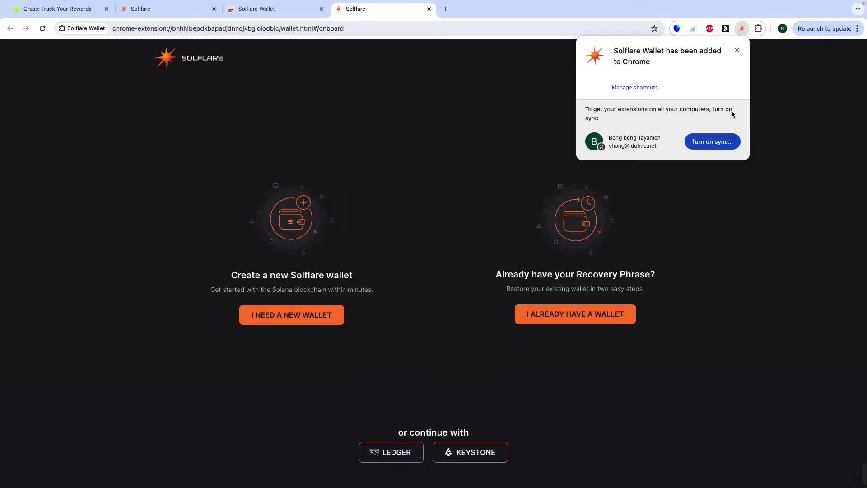
Restore an existing Solflare wallet by pasting its recovery phrase.
click(738, 50)
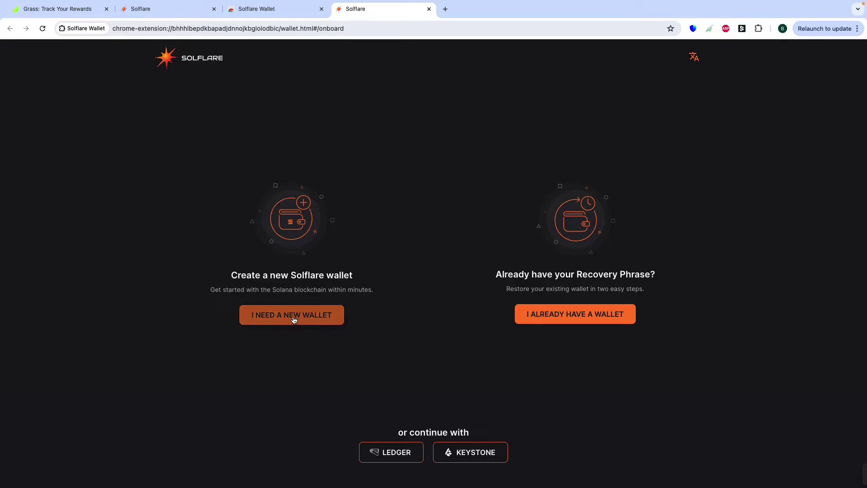
click(579, 320)
click(566, 246)
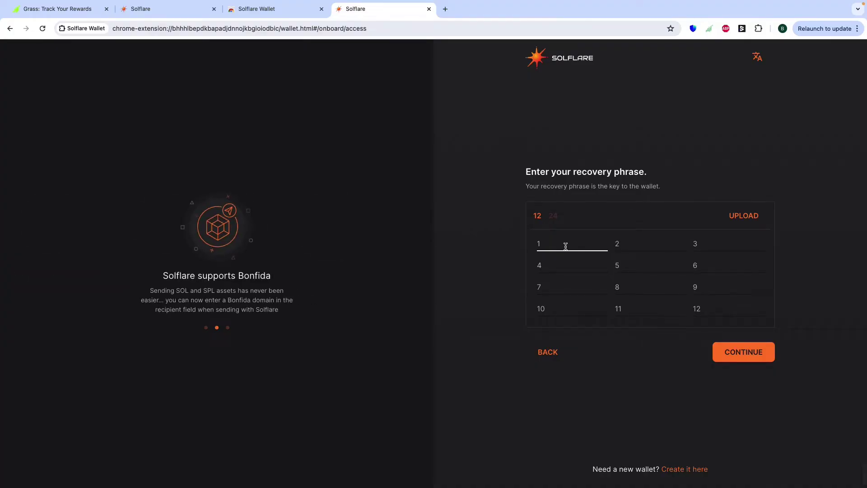
key(ctrl+v)
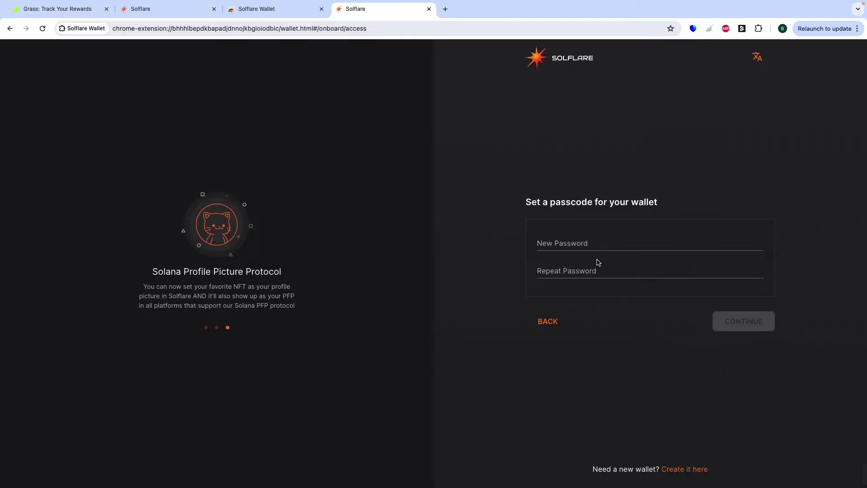
Set and confirm a new passcode for the wallet.
click(591, 247)
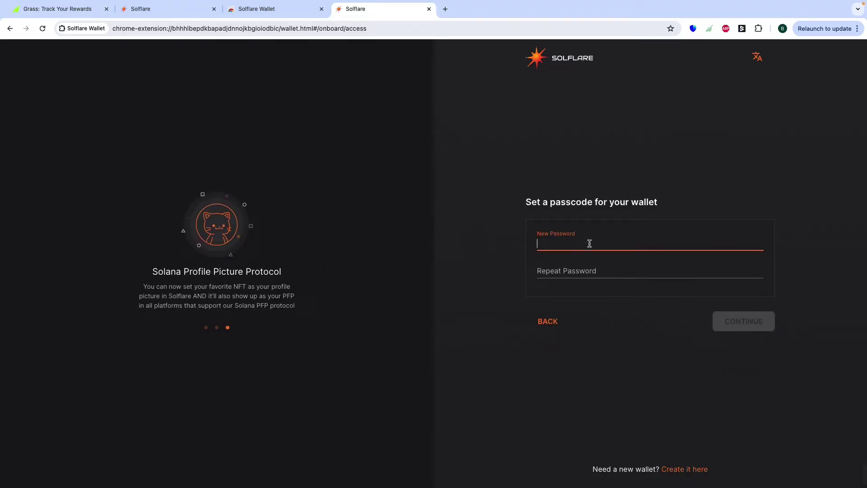
text(•)
click(591, 274)
text(•)
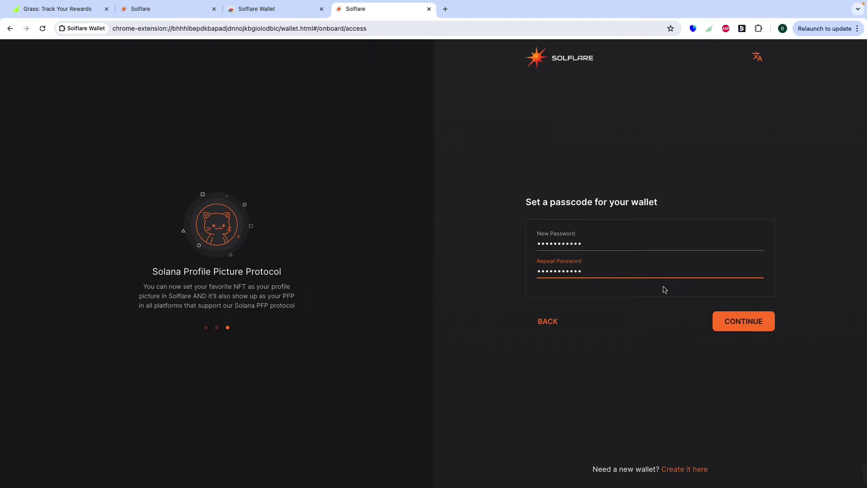
click(730, 324)
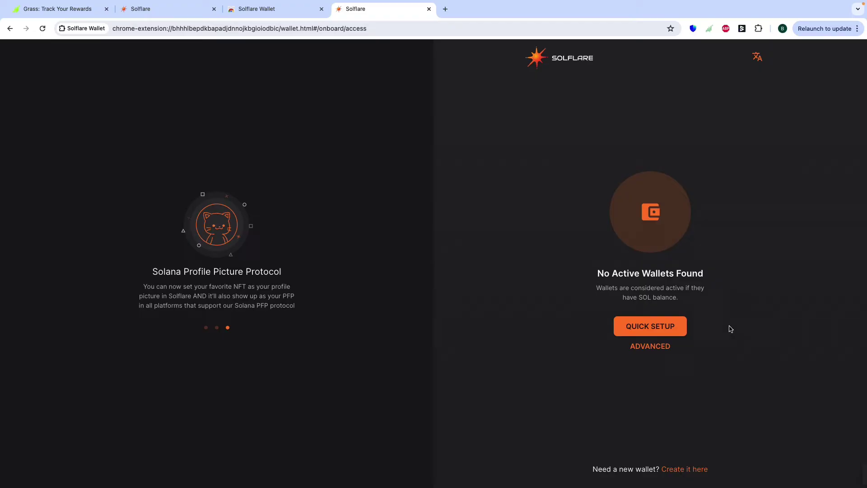
Finish the quick wallet setup and enter the portfolio showing 0 SOL.
click(681, 332)
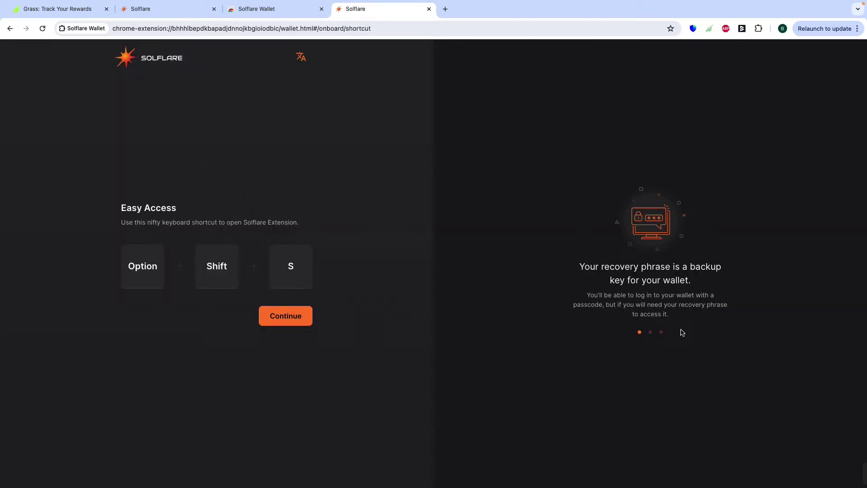
click(303, 323)
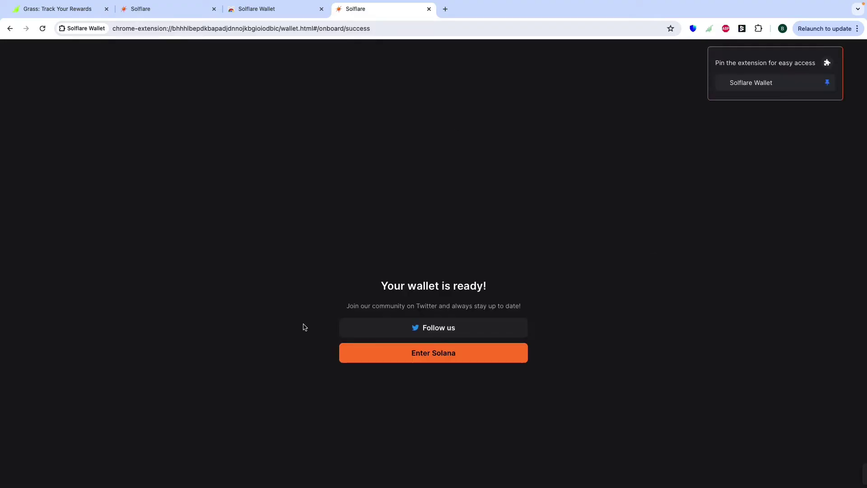
click(435, 355)
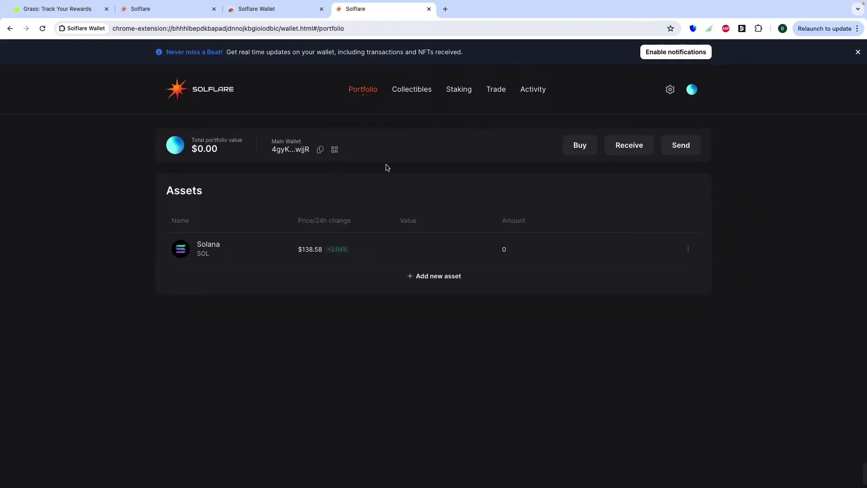
Back on Grass, connect Solflare with Auto-connect and approve signing the wallet verification message.
click(74, 9)
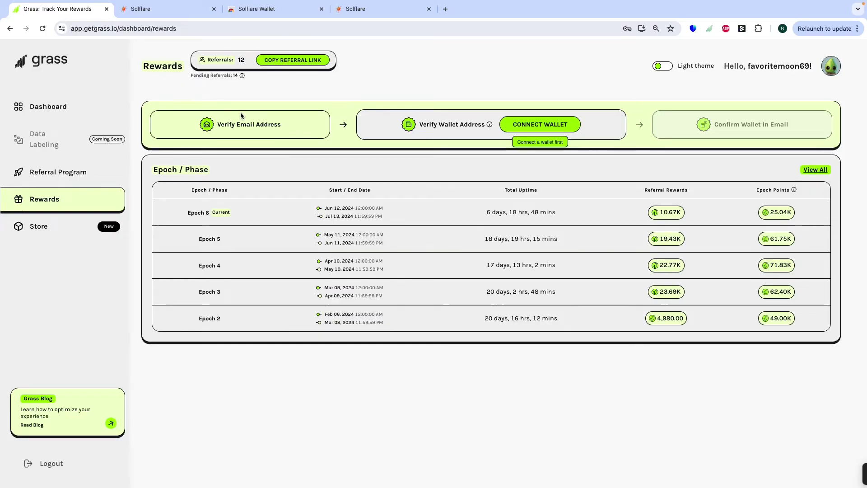
click(533, 125)
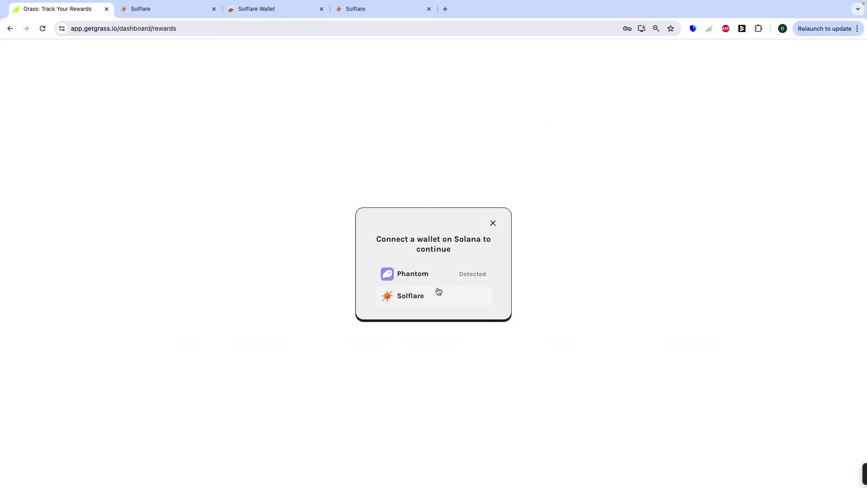
click(426, 296)
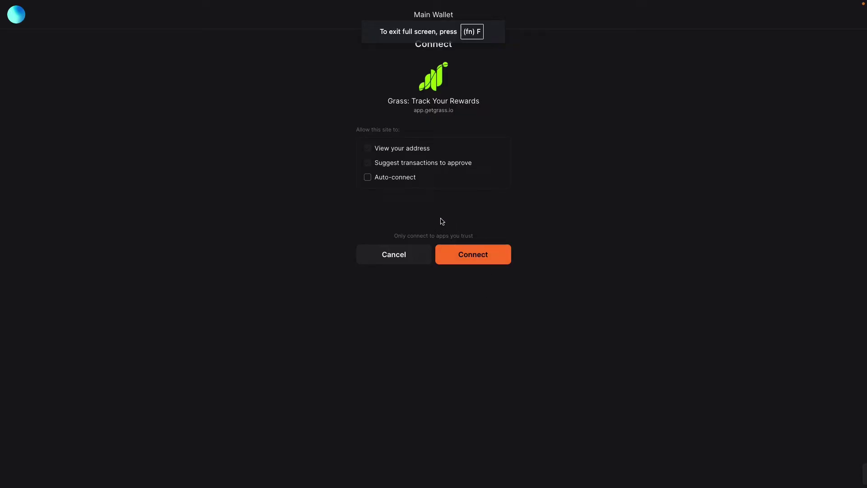
click(367, 177)
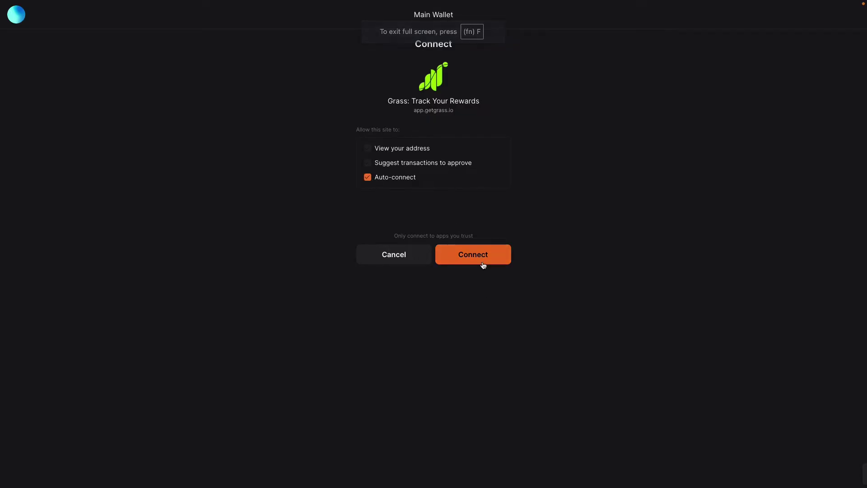
click(483, 265)
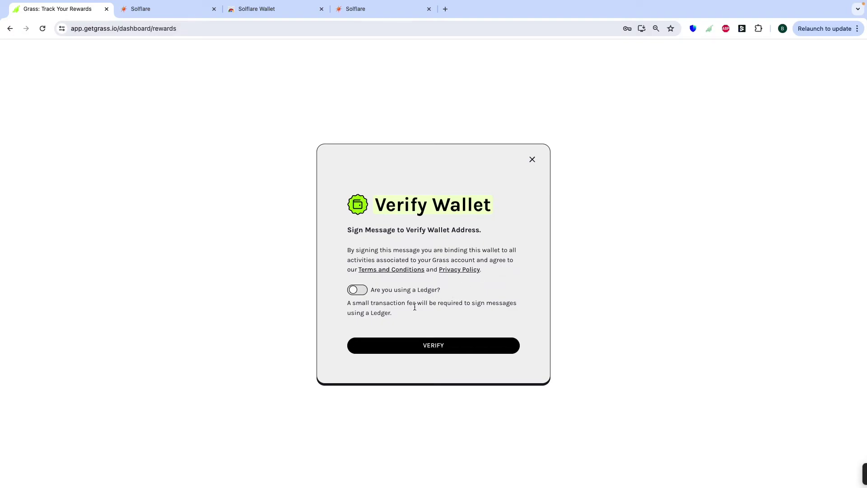
click(431, 348)
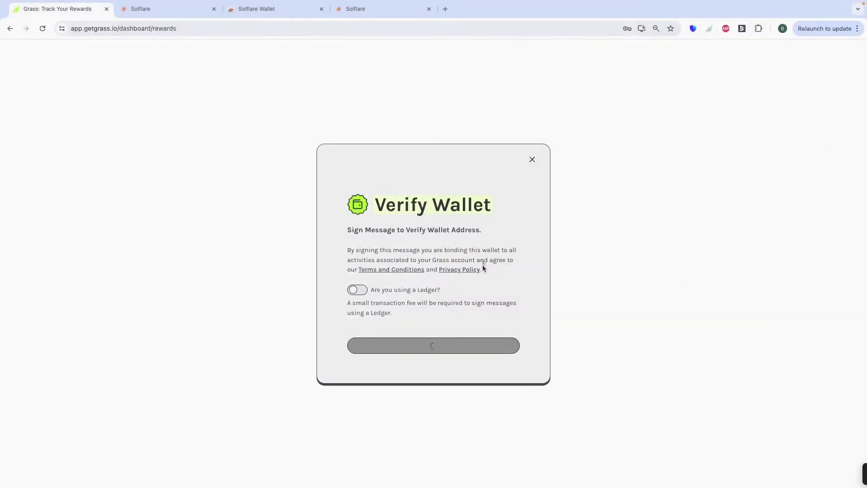
click(481, 262)
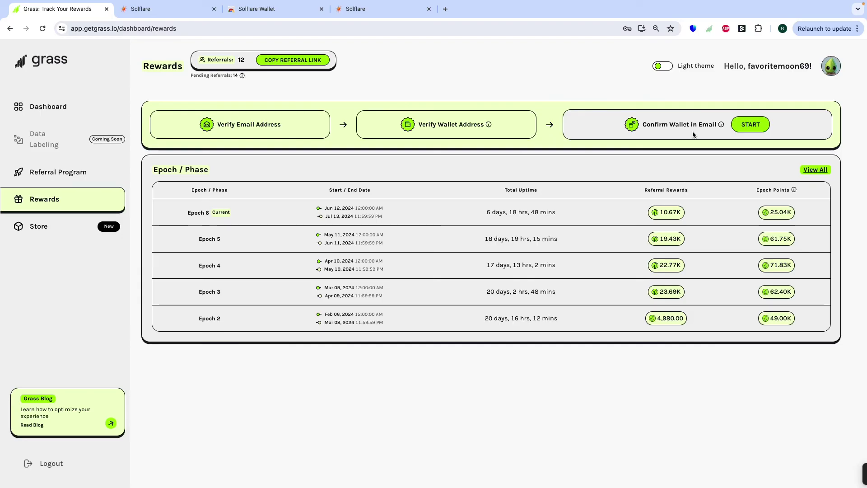
Send the Confirm Wallet in Email verification link, then open a new browser tab.
click(751, 127)
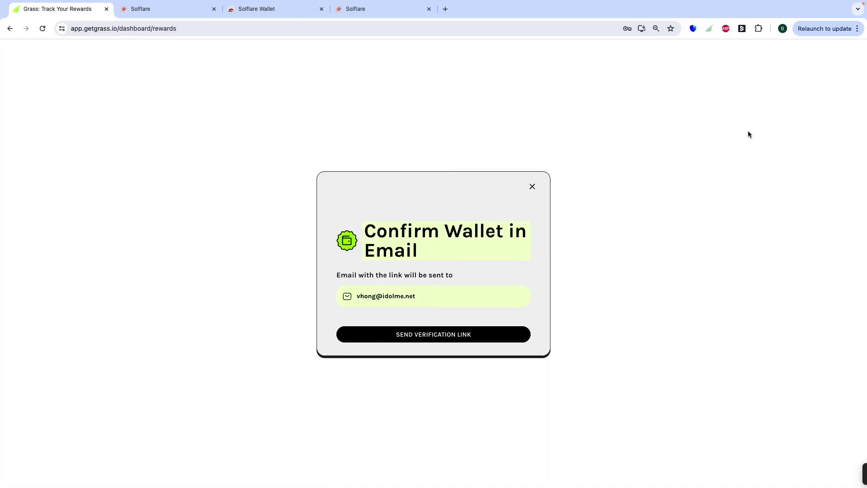
click(432, 340)
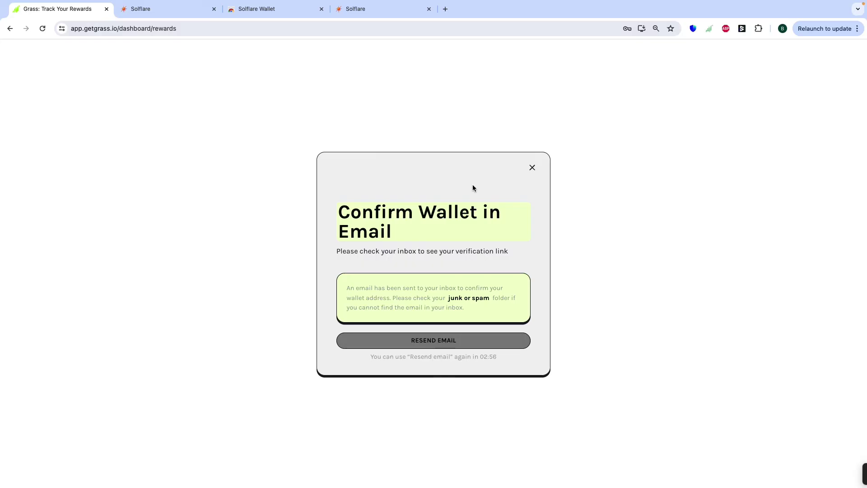
click(445, 9)
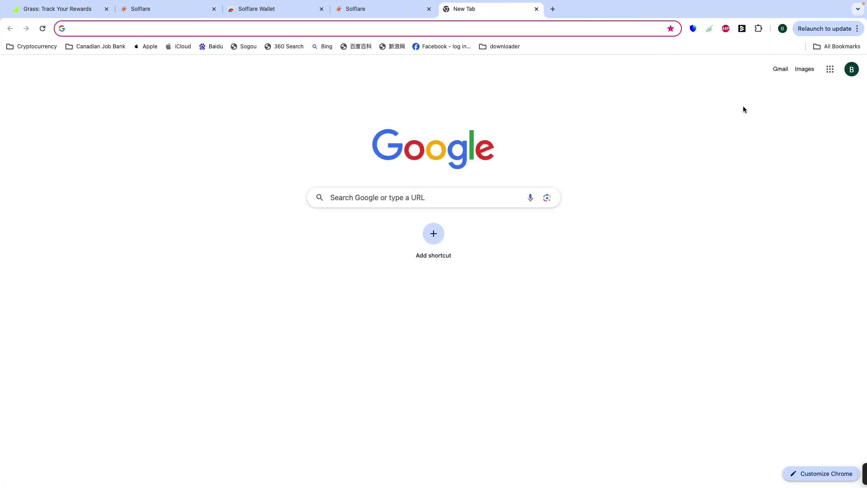
Open the 'Verify Your Wallet Address for Grass' email in Gmail, confirm, and return to the dashboard.
click(781, 69)
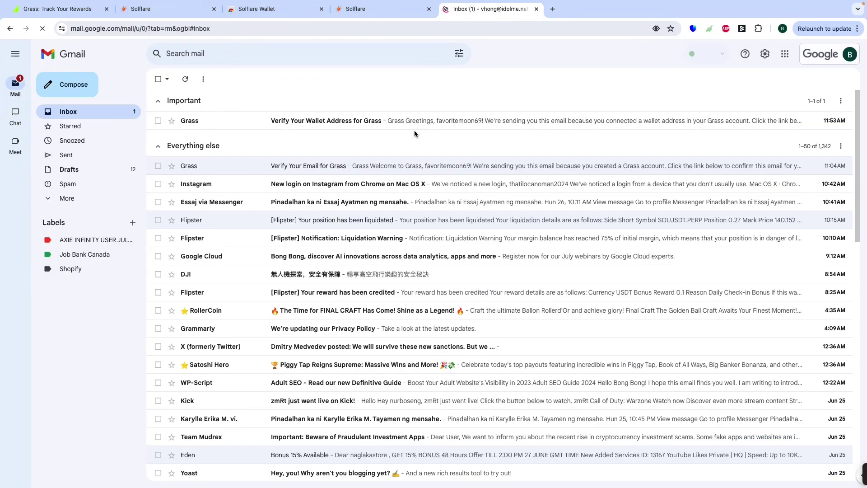
click(417, 126)
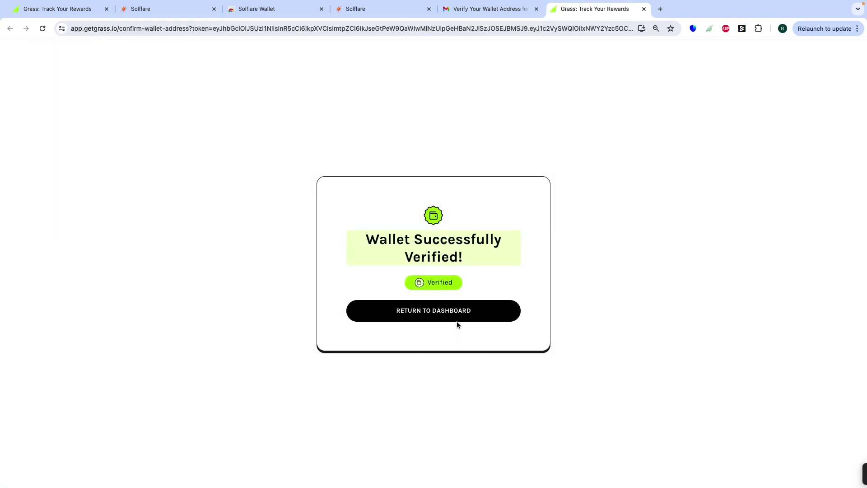
click(468, 315)
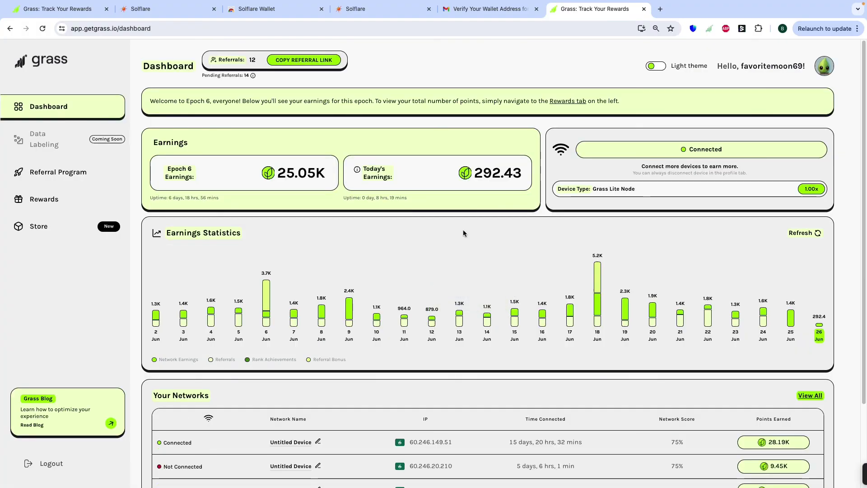
Close the extra Grass tab and return to the original Rewards tab showing all verifications complete.
click(63, 202)
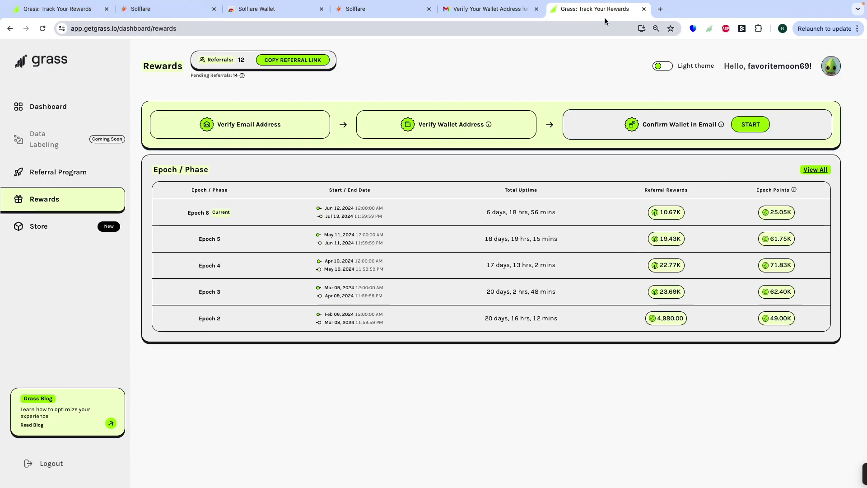
click(645, 9)
click(79, 9)
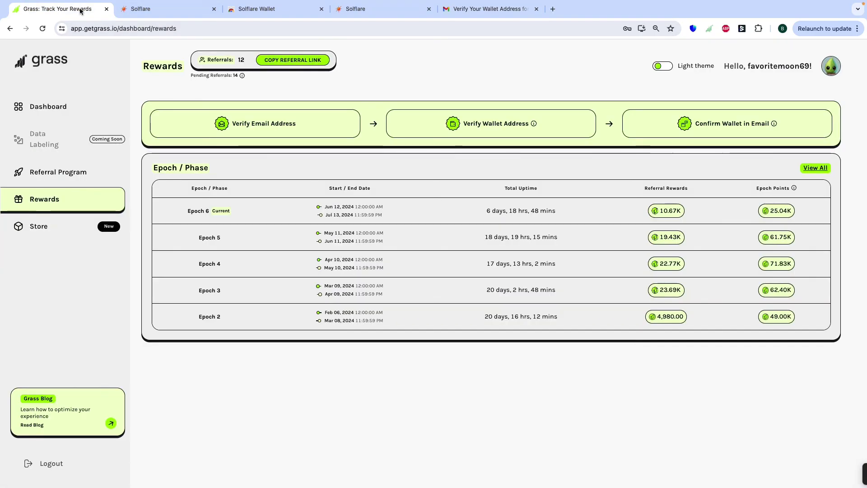